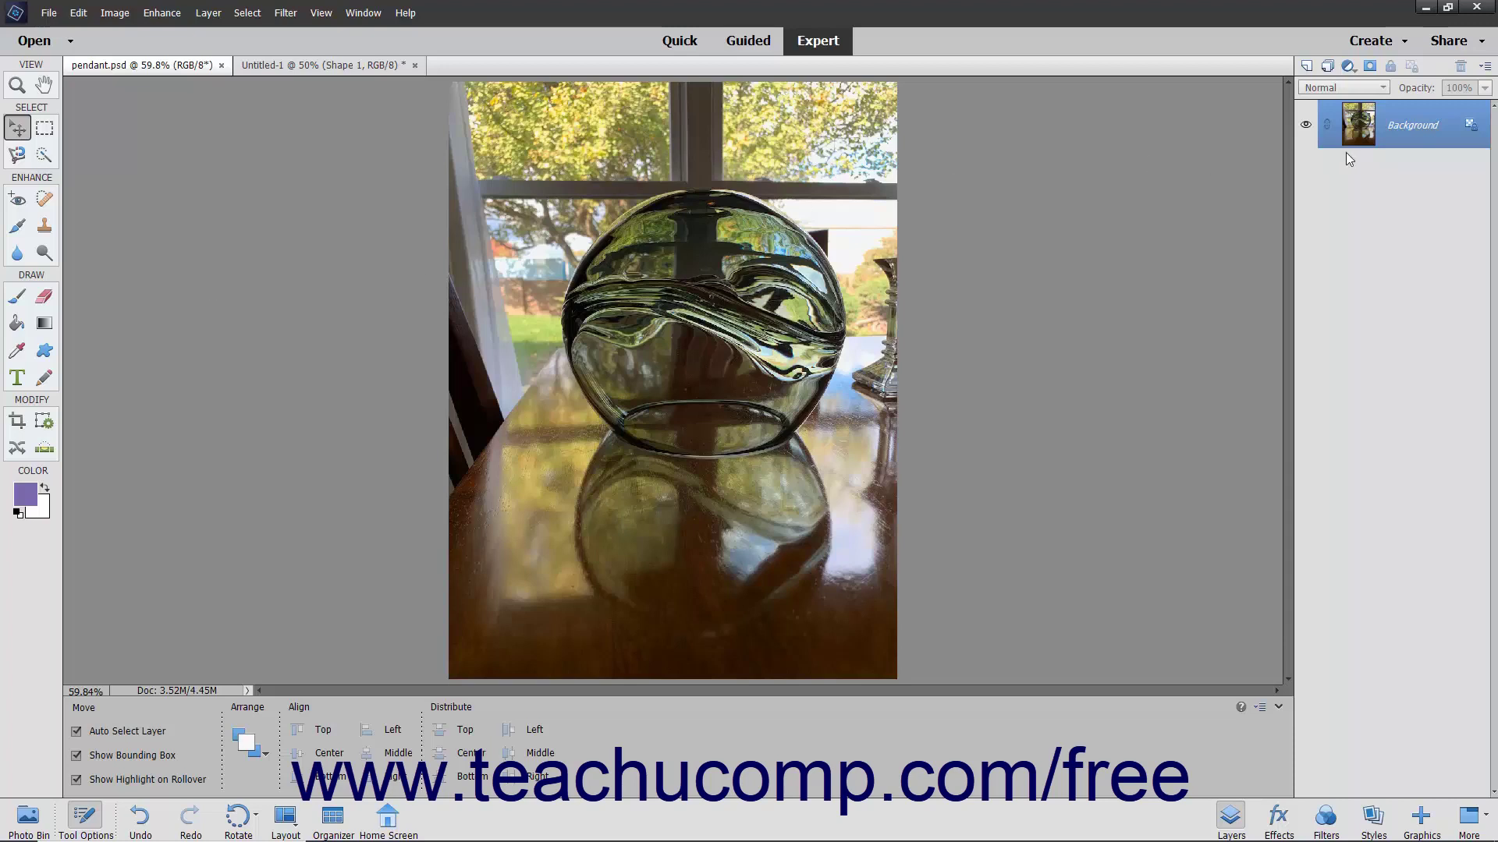
Select the pendant photo's Background layer and show the Image > Transform options.
click(1398, 140)
click(116, 15)
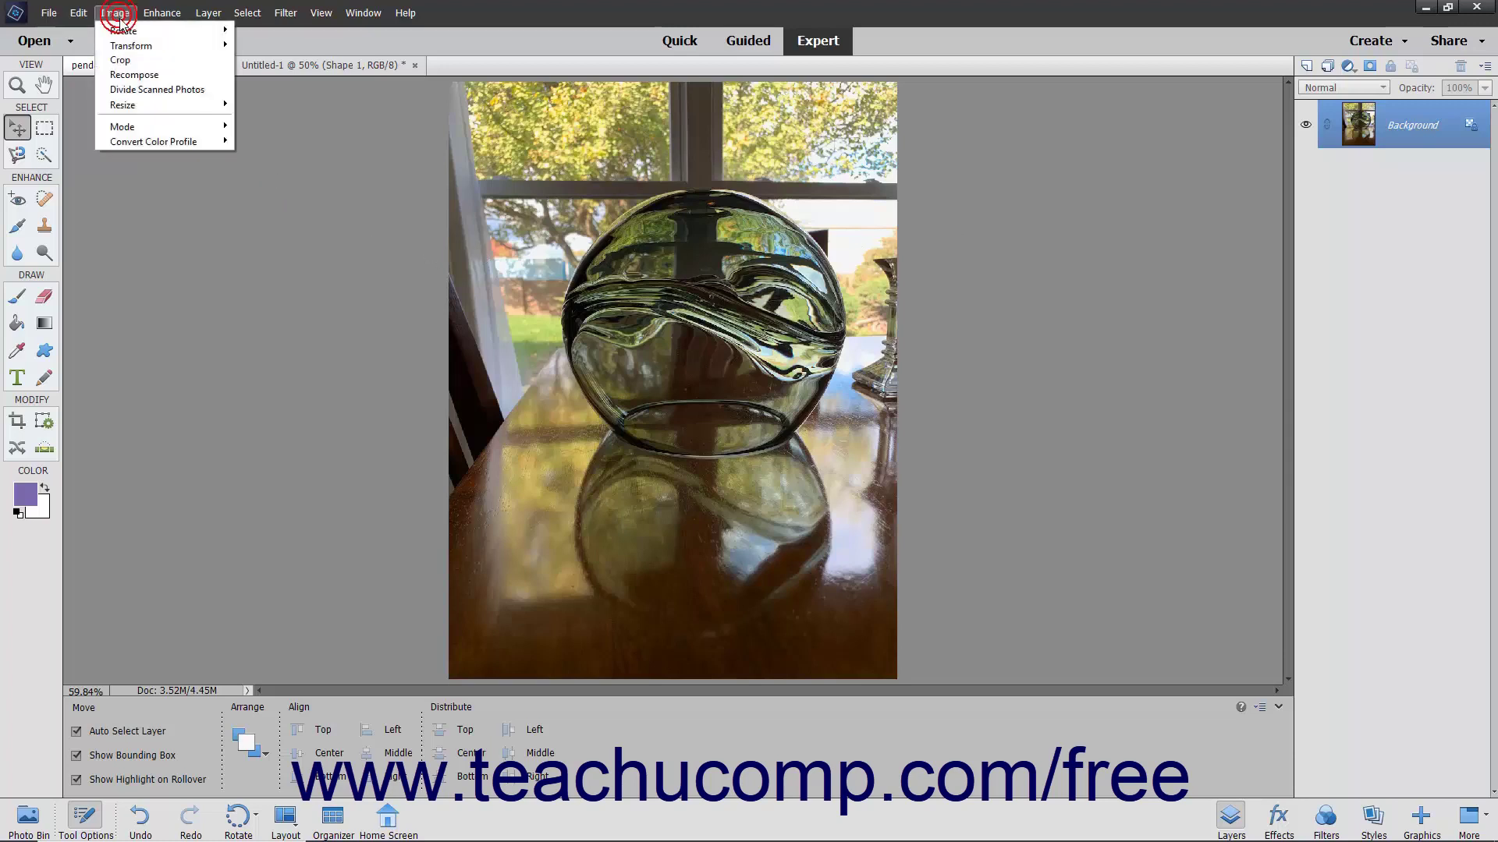
mouse_move(132, 46)
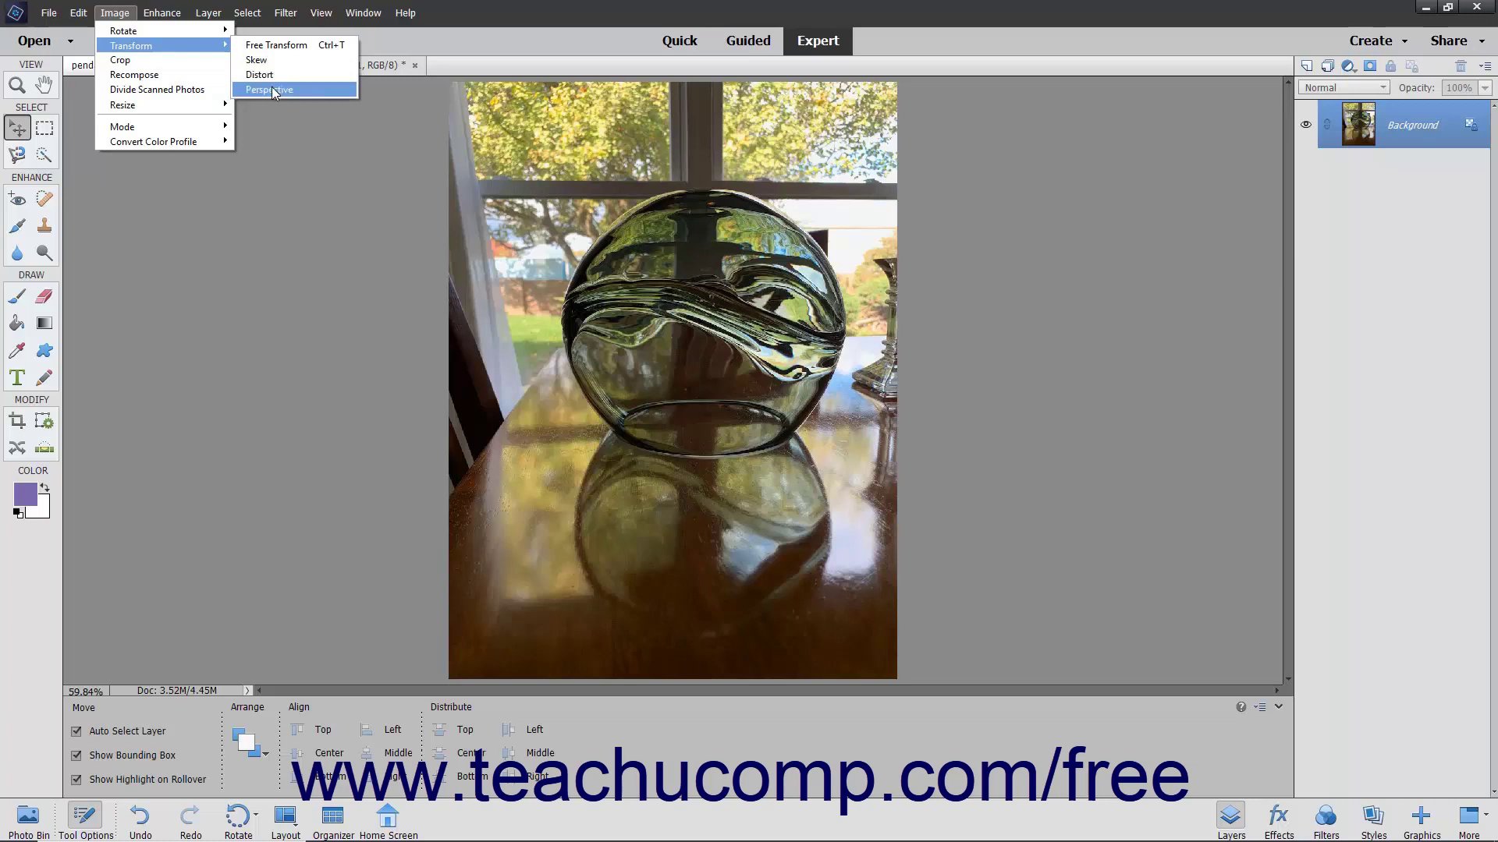
Apply a perspective transform pulling the photo's bottom-right corner down, to about 105.6% width.
click(273, 91)
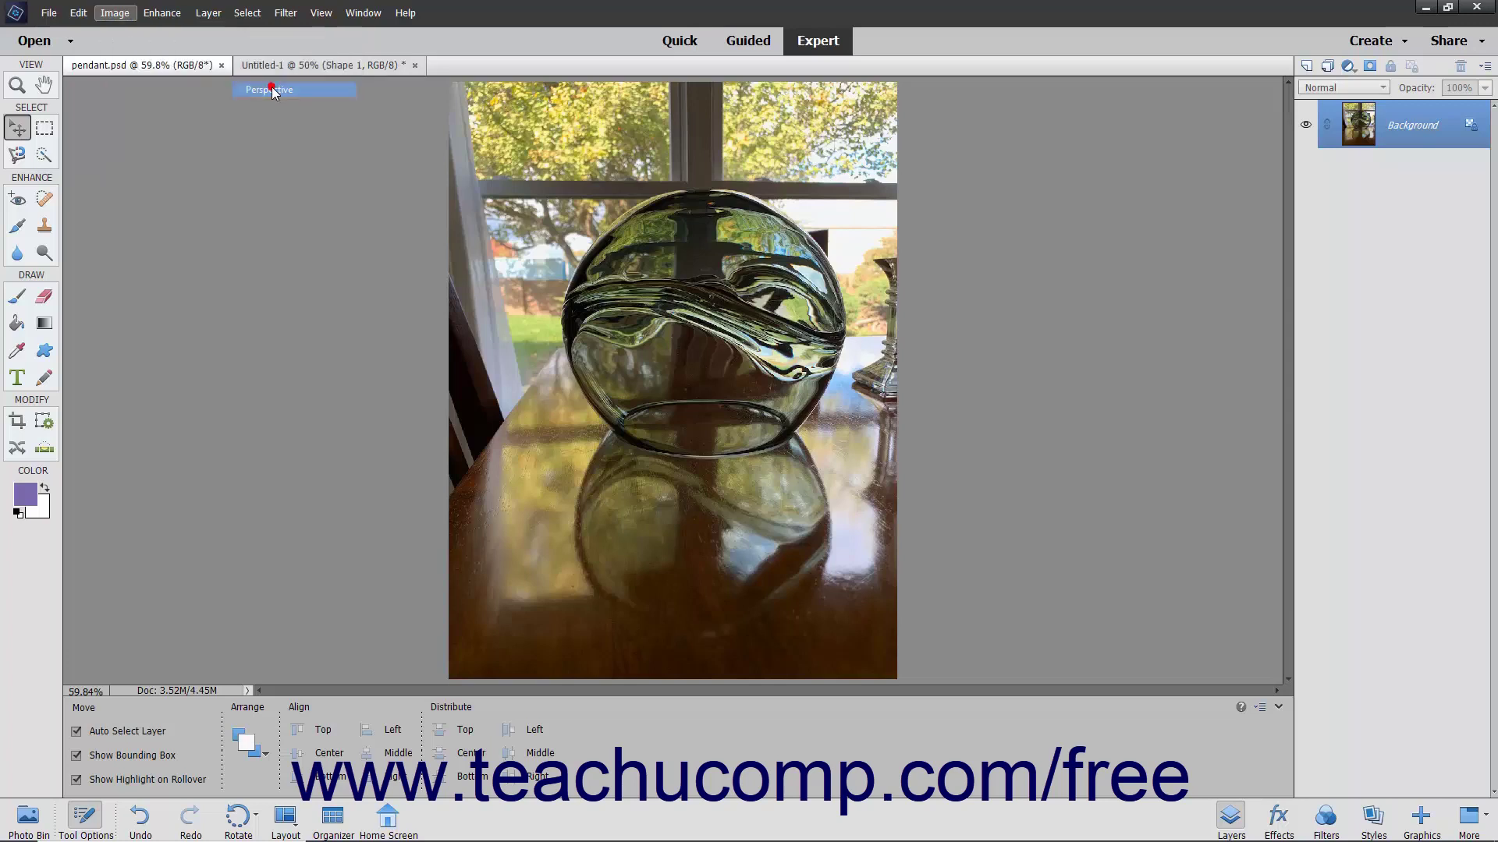
mouse_move(898, 675)
mouse_down()
mouse_move(899, 694)
mouse_move(910, 685)
mouse_up()
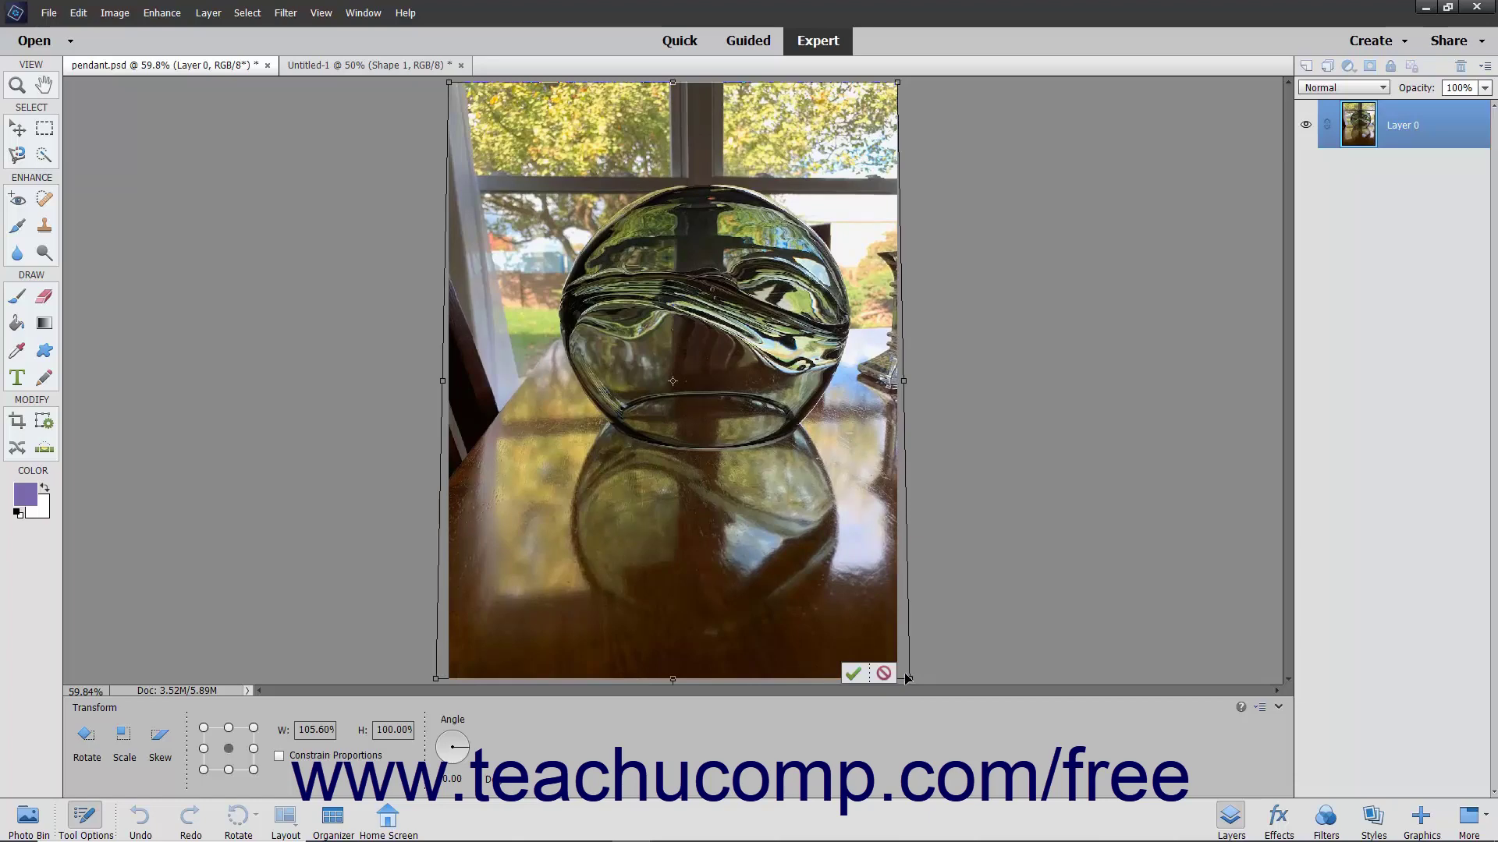
click(858, 670)
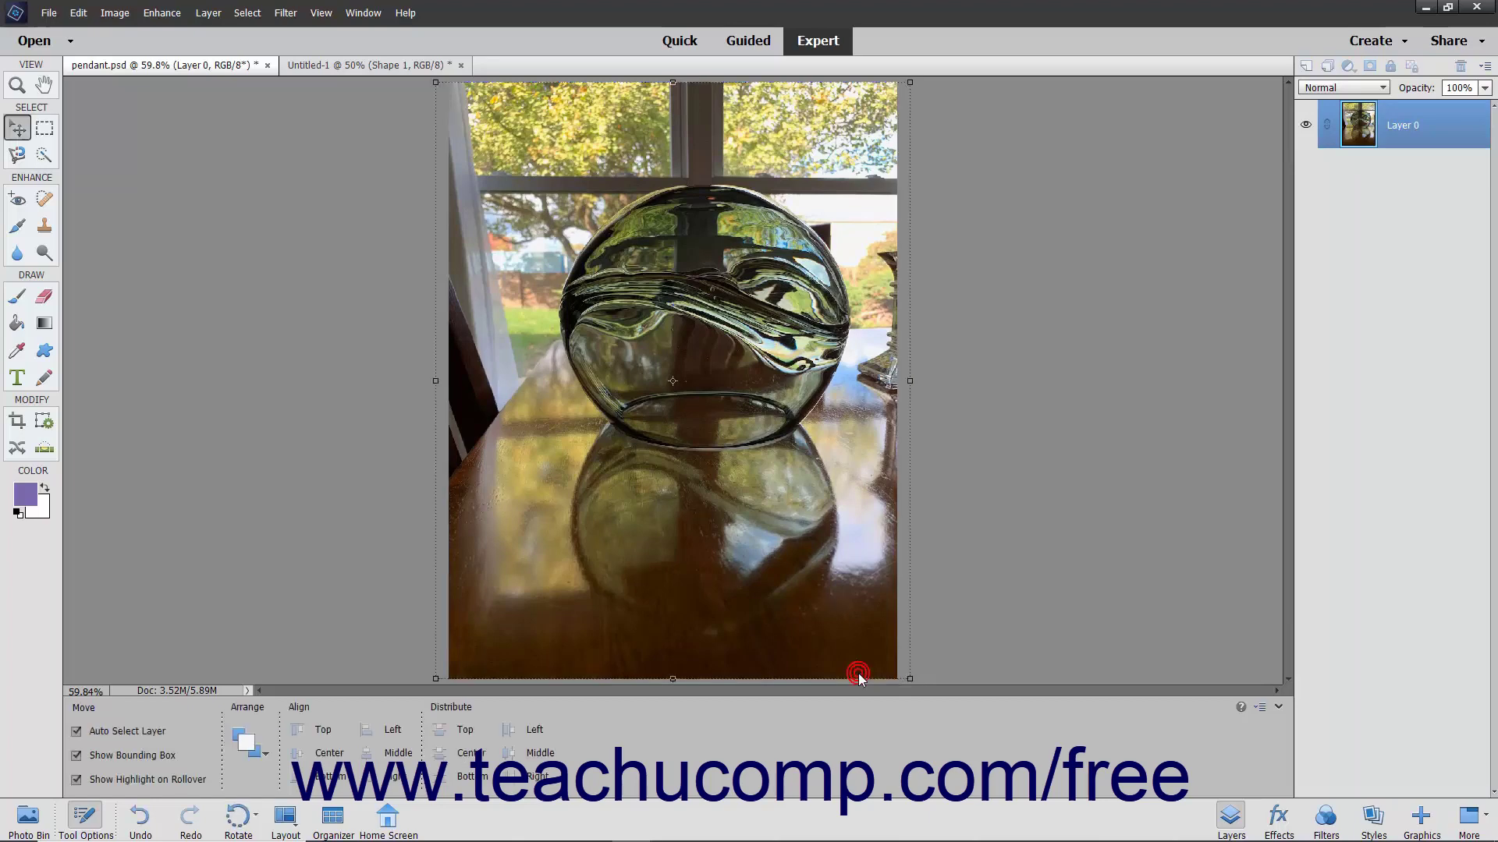
Switch to Untitled-1, select the Shape 1 layer and start Free Transform Shape.
click(410, 67)
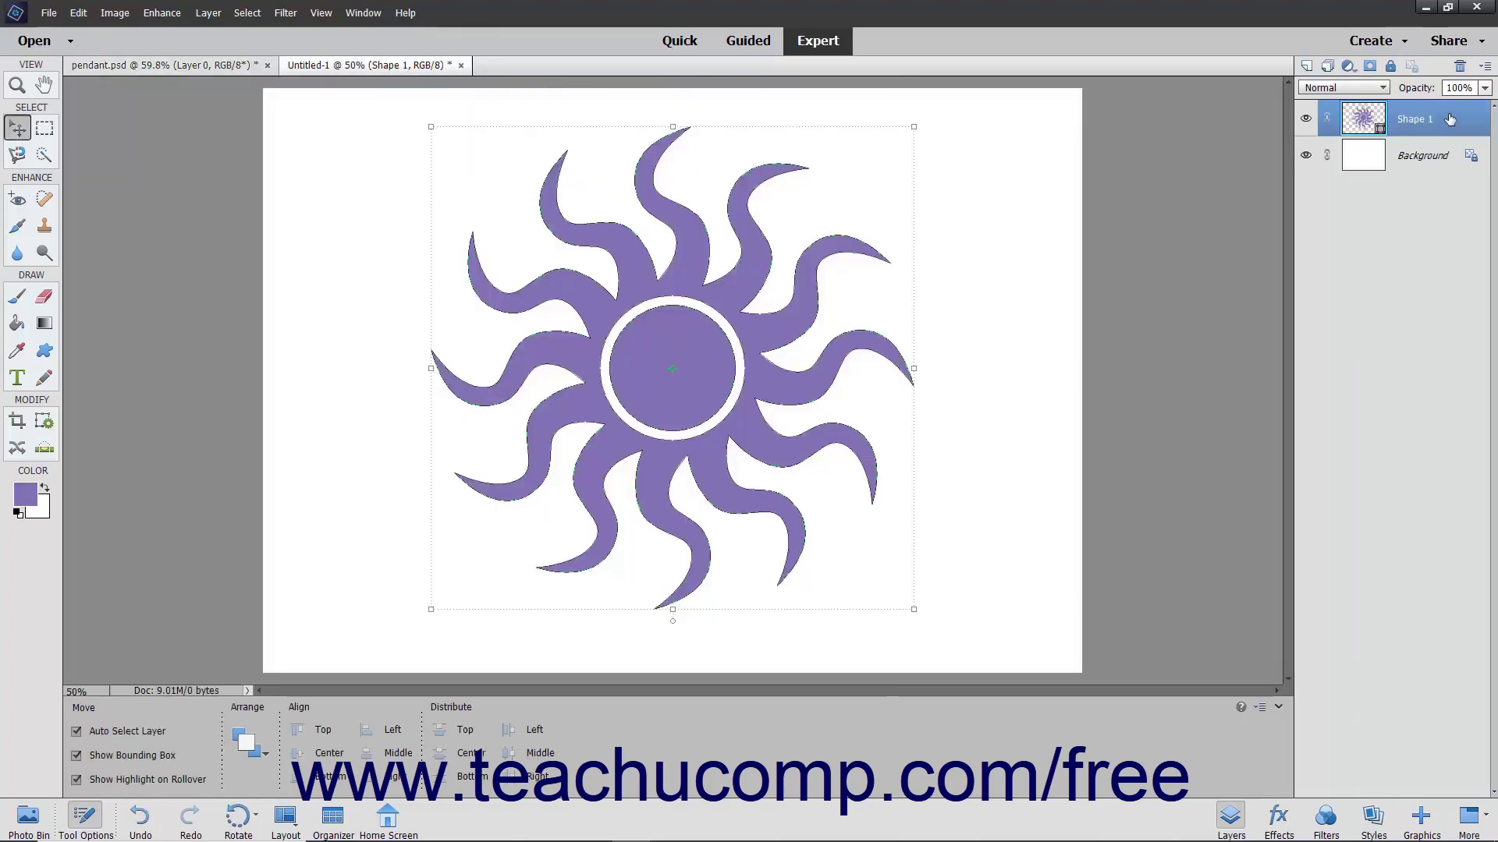
click(1447, 115)
click(116, 14)
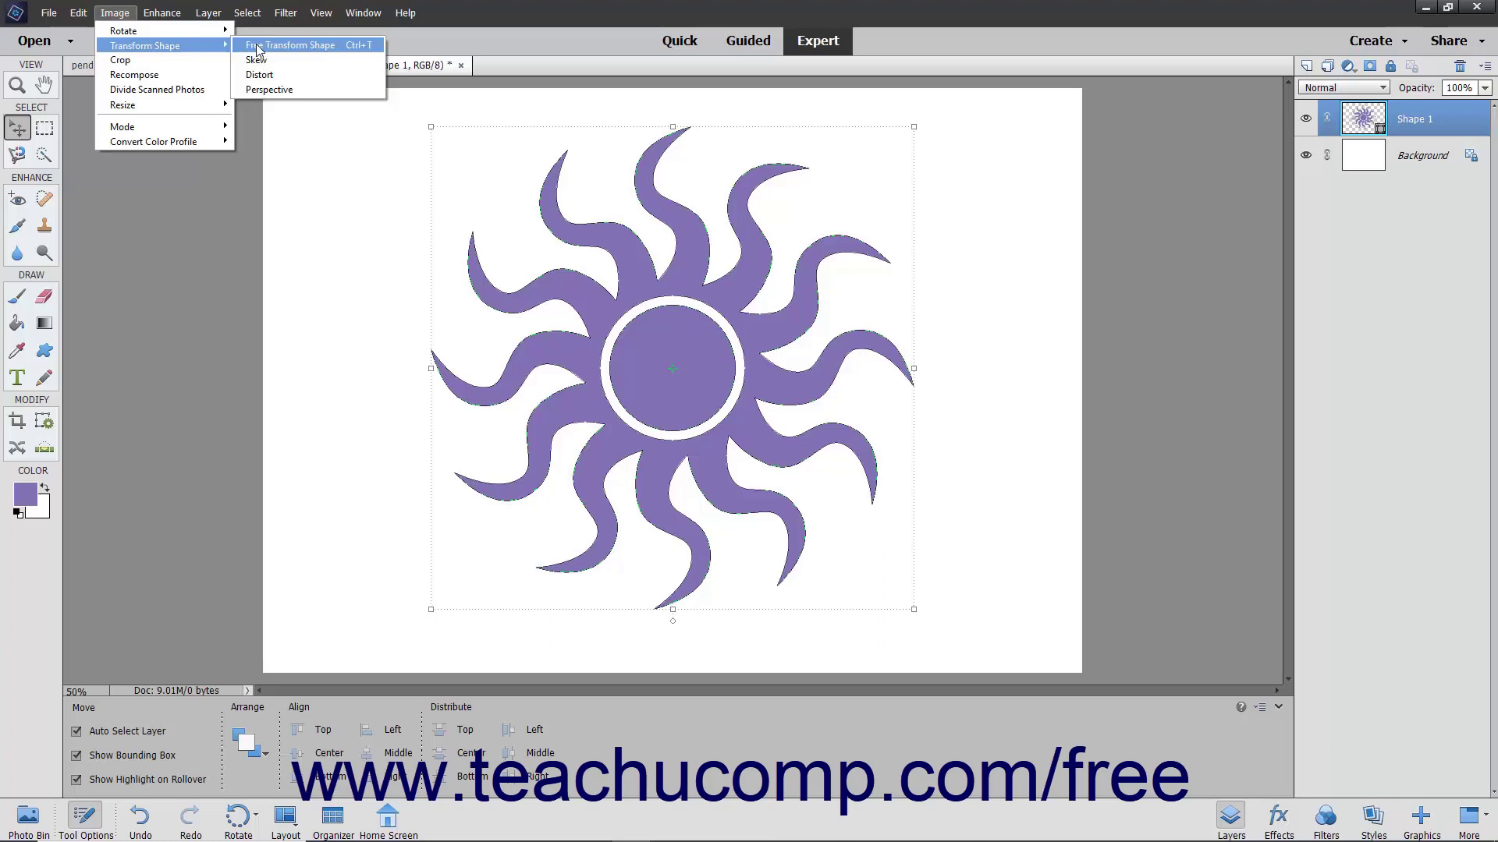
click(257, 49)
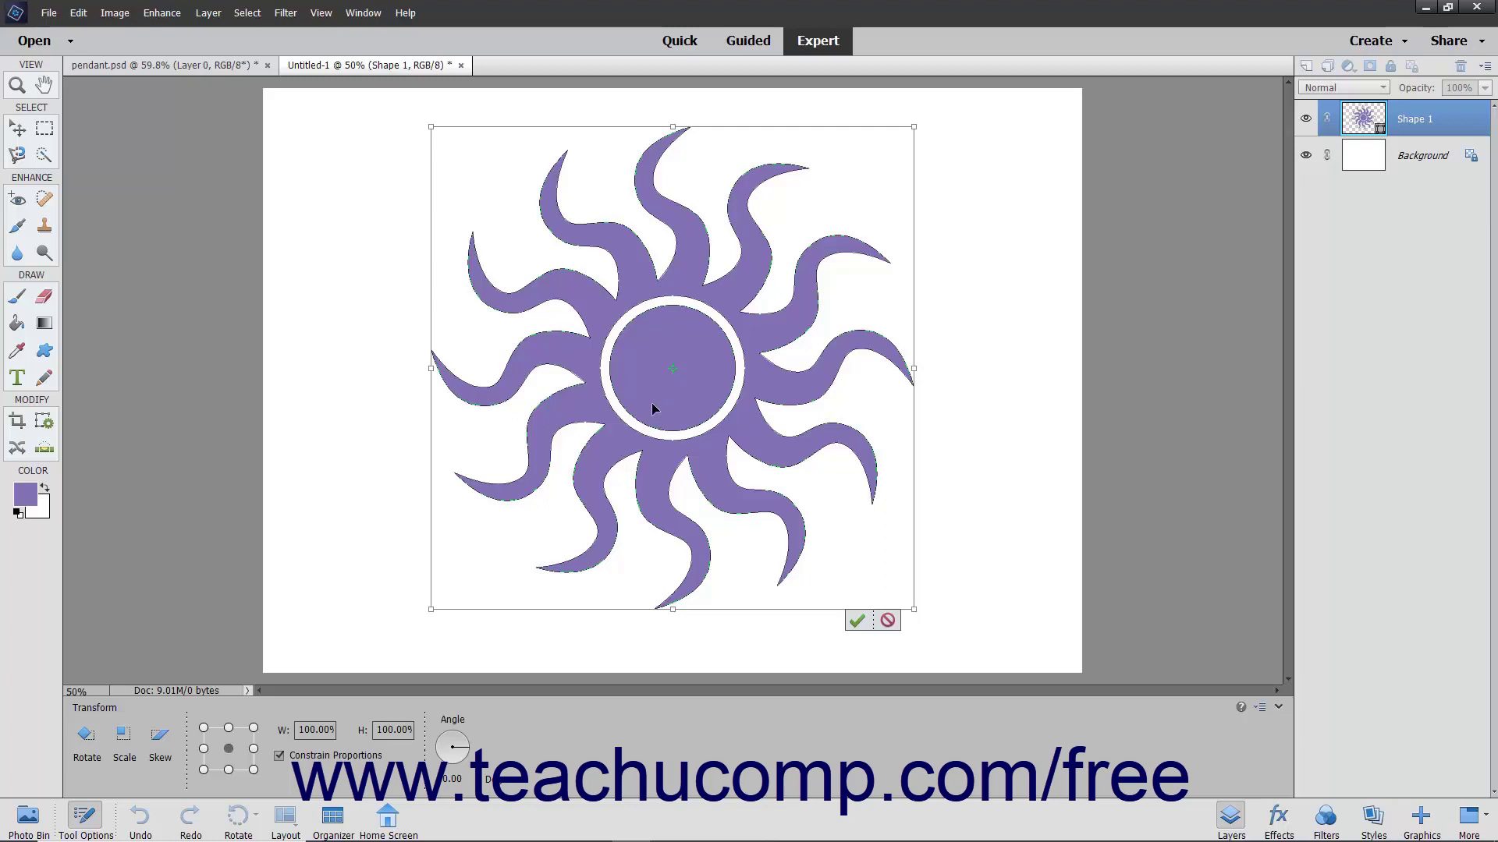
click(227, 728)
click(228, 750)
click(300, 730)
click(390, 731)
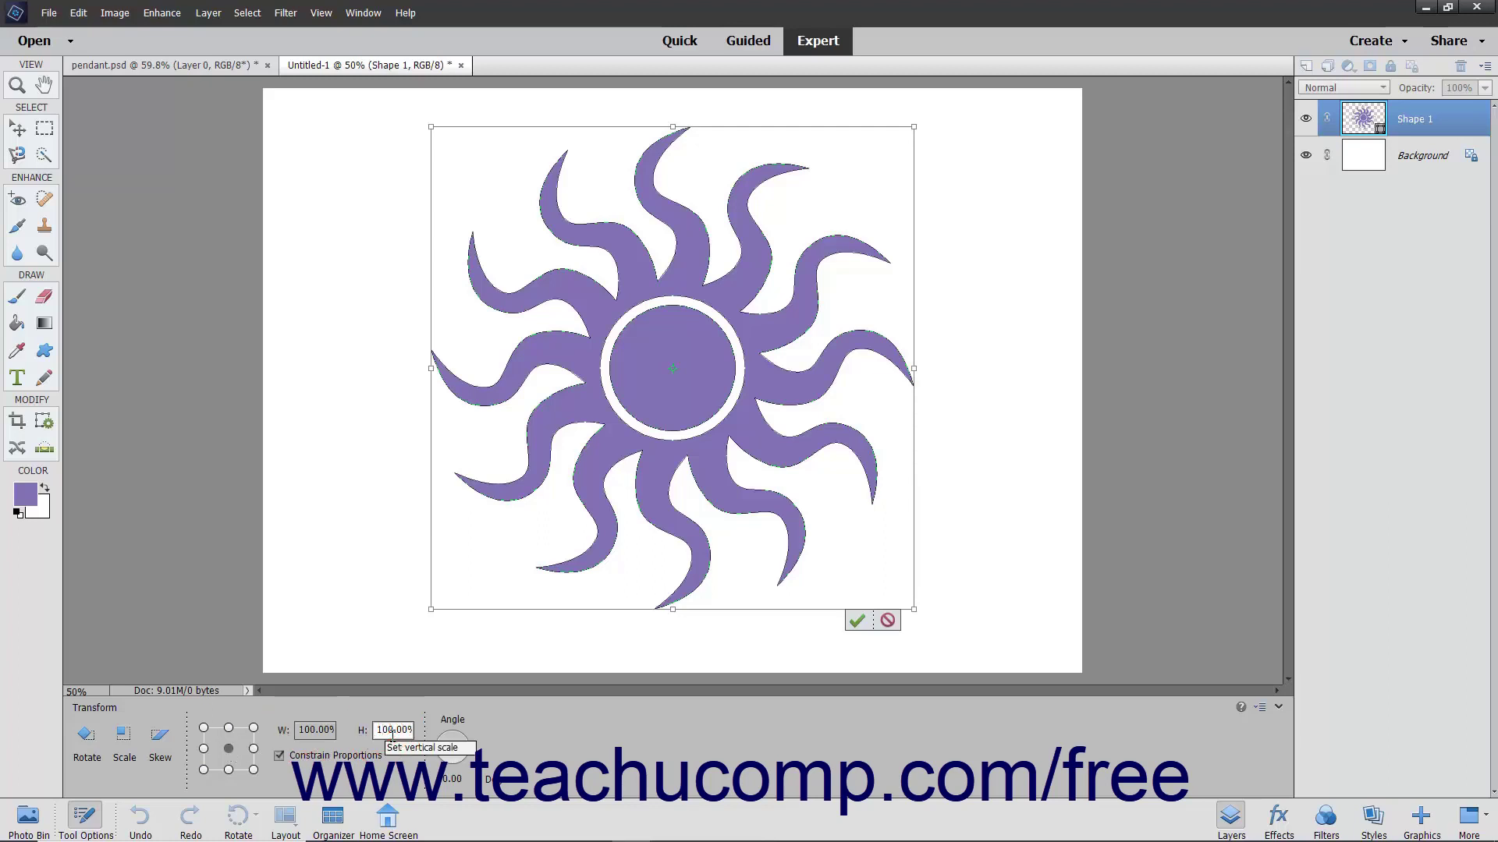
click(319, 729)
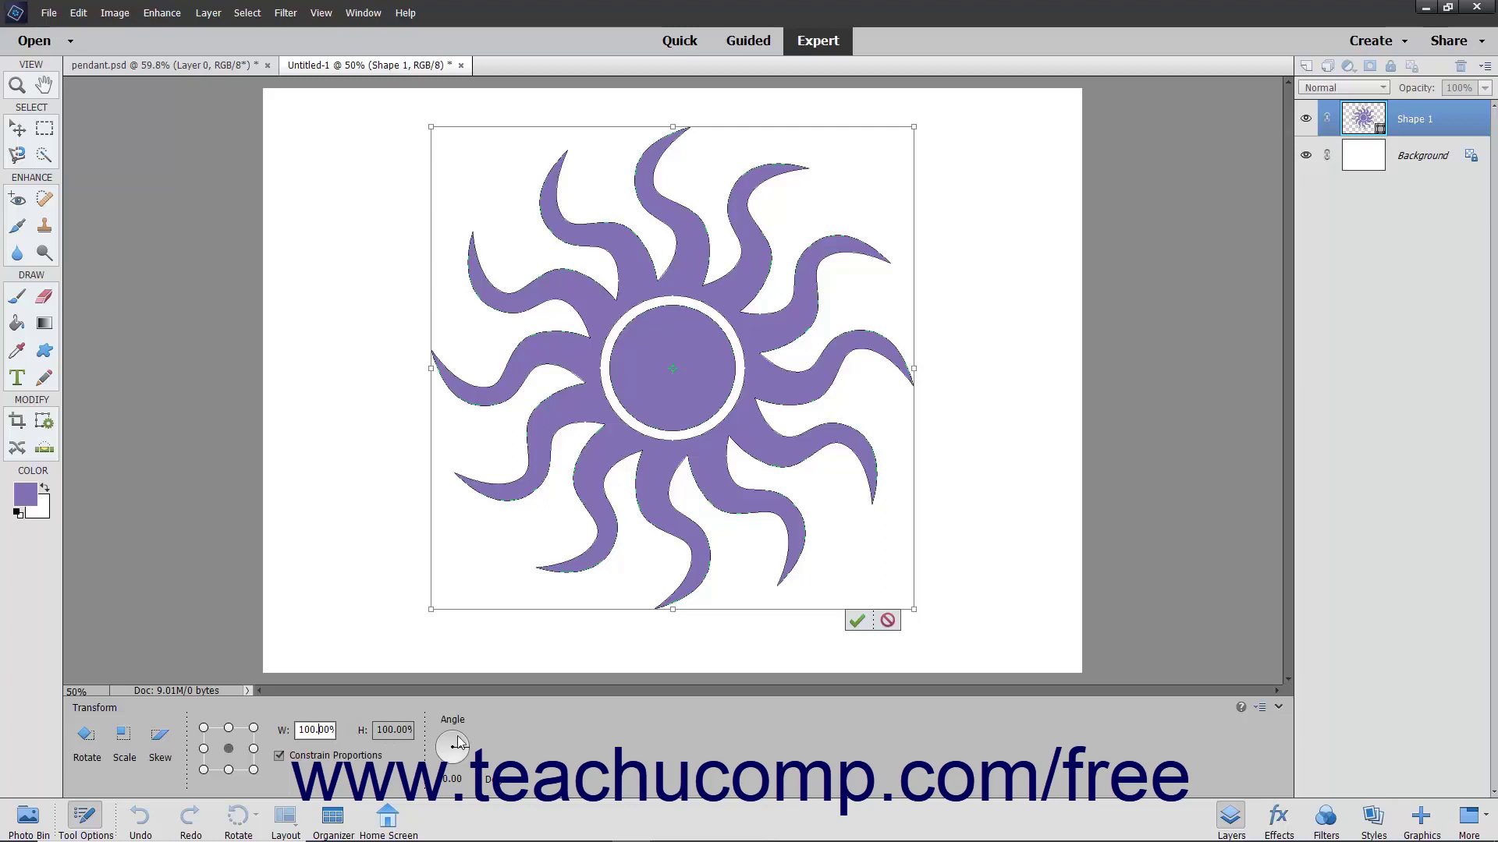
click(448, 780)
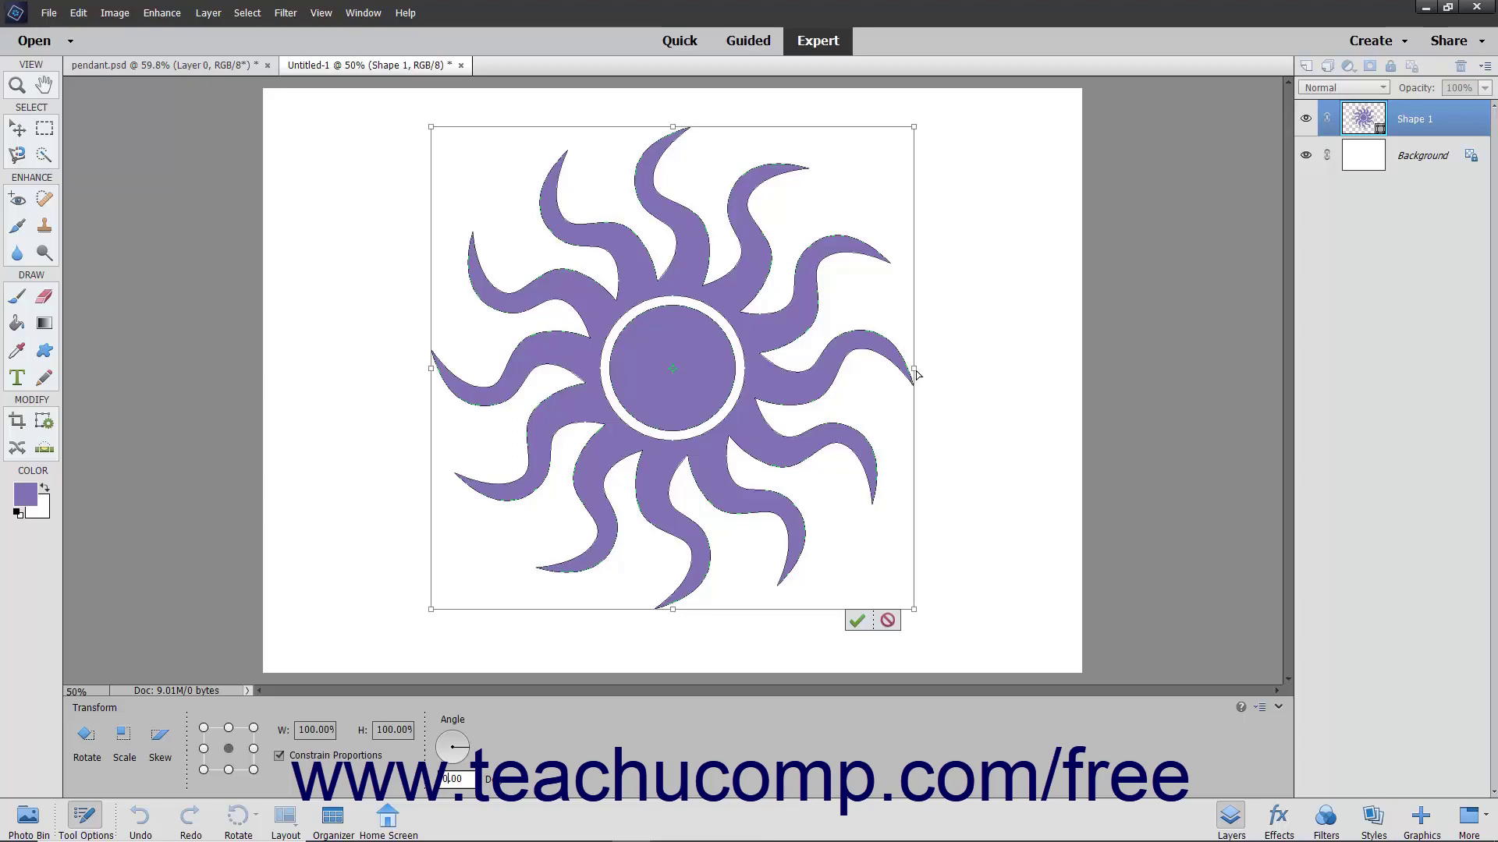
Skew the sun's right and left sides and pull its bottom-left corner out to about 141% width.
mouse_move(917, 374)
mouse_down()
mouse_move(1001, 317)
mouse_move(857, 369)
mouse_up()
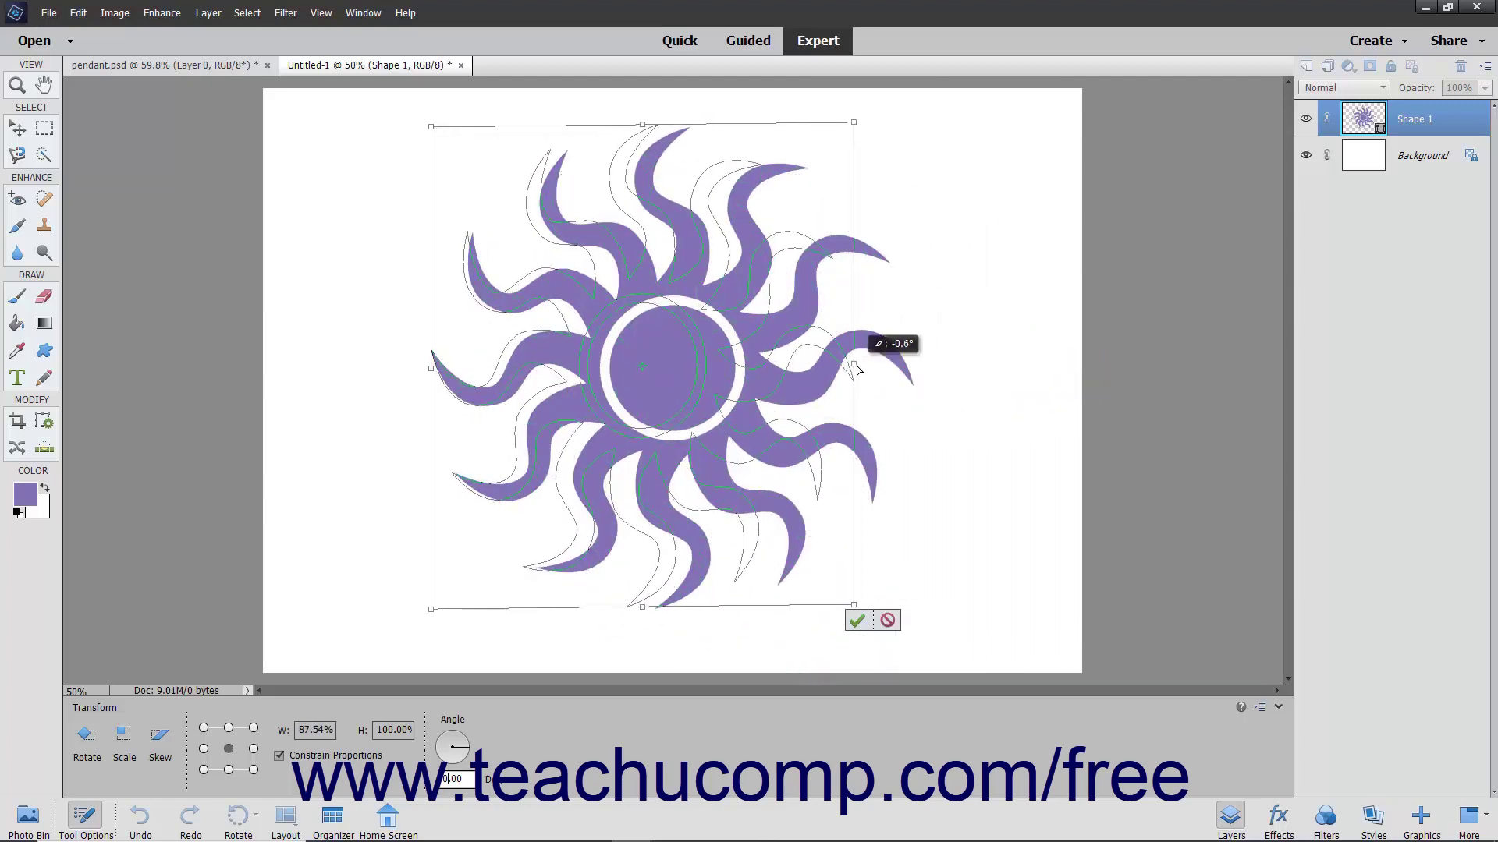
drag(858, 370, 976, 347)
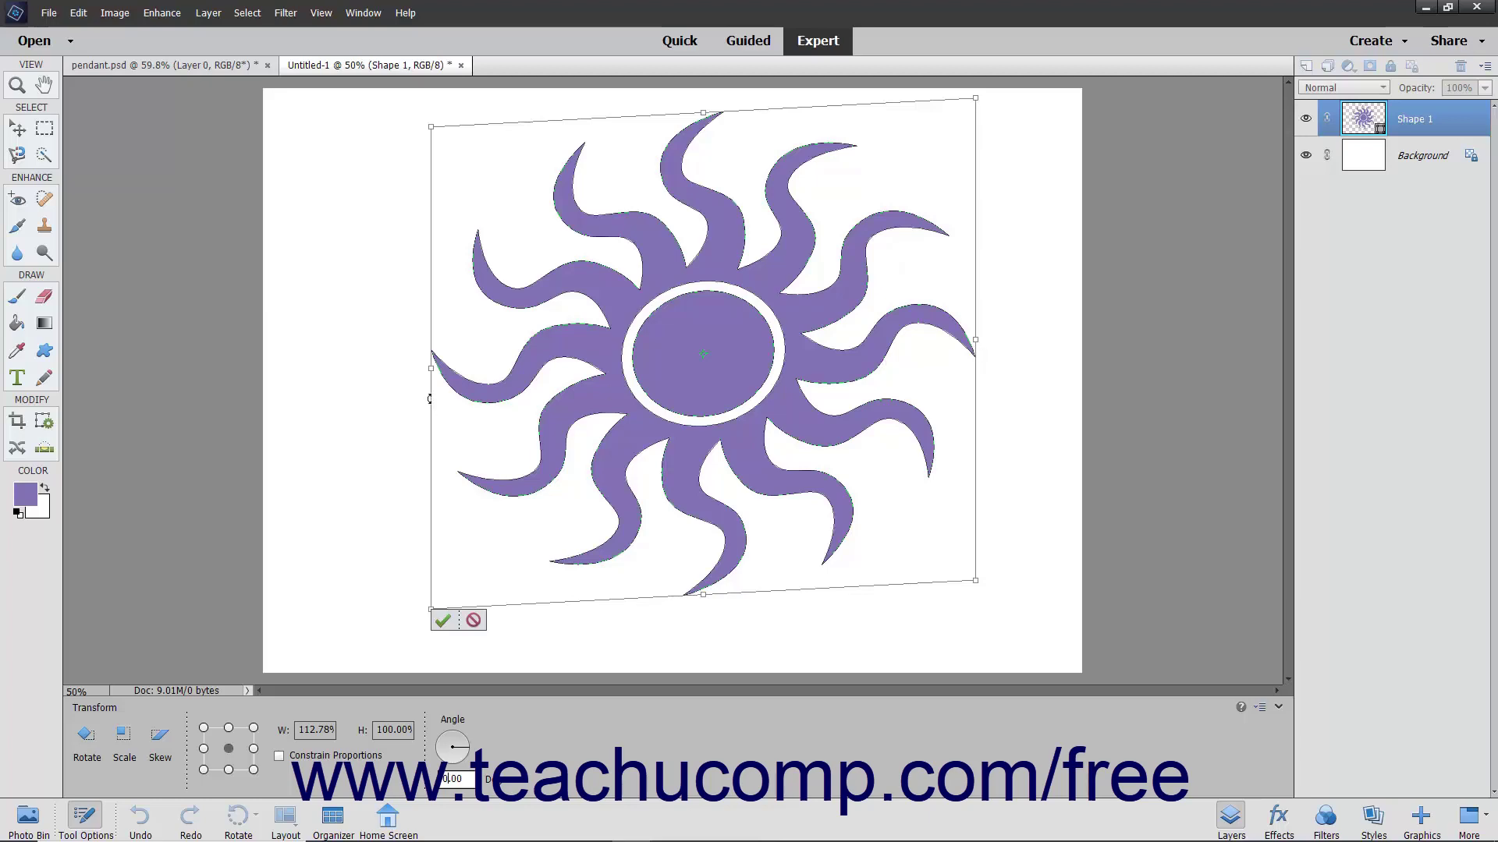
drag(431, 370, 432, 432)
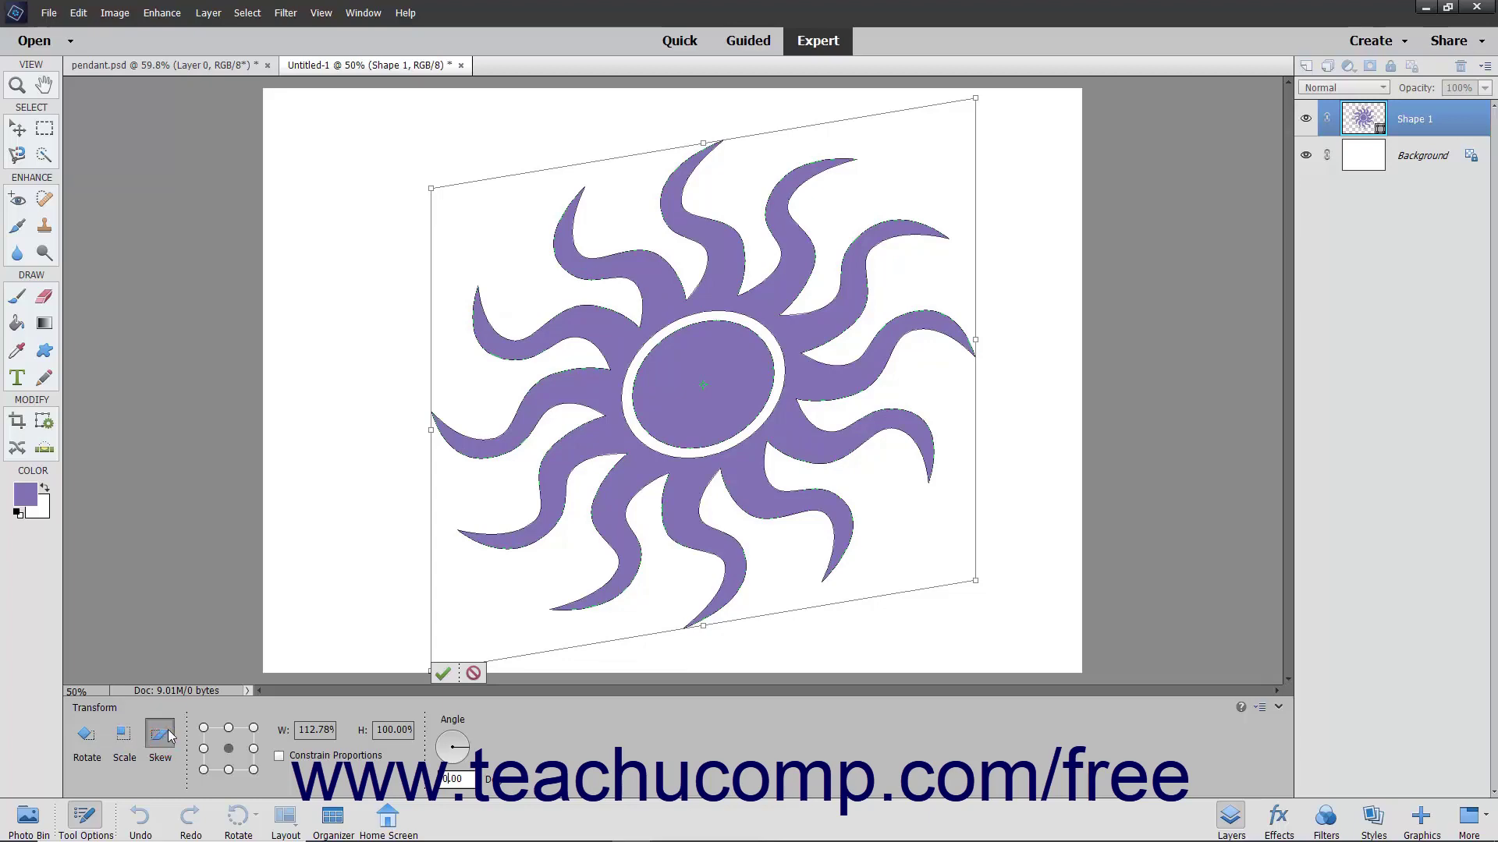
click(432, 430)
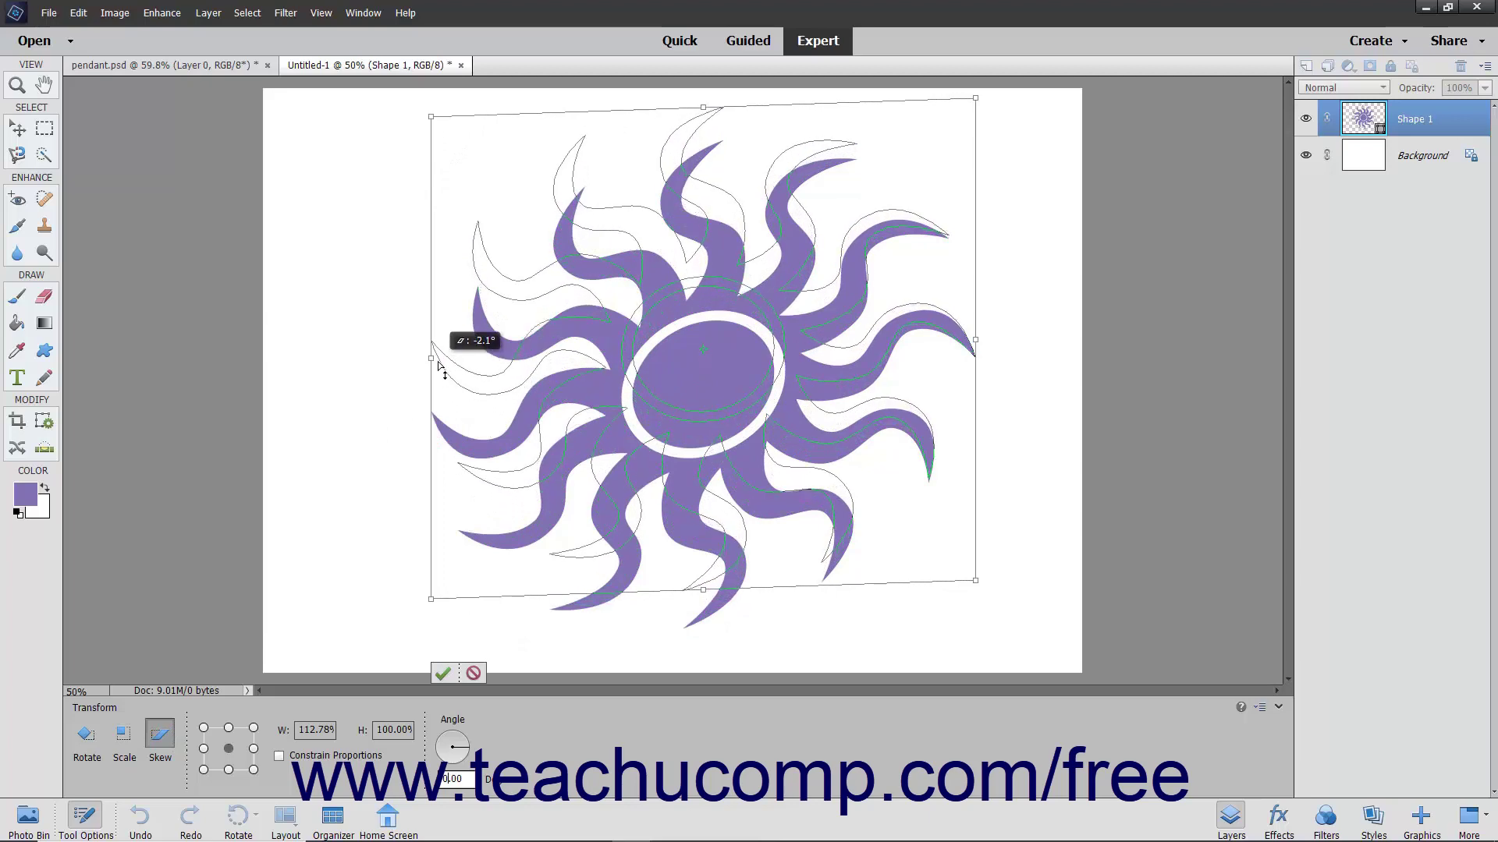
drag(432, 433, 440, 354)
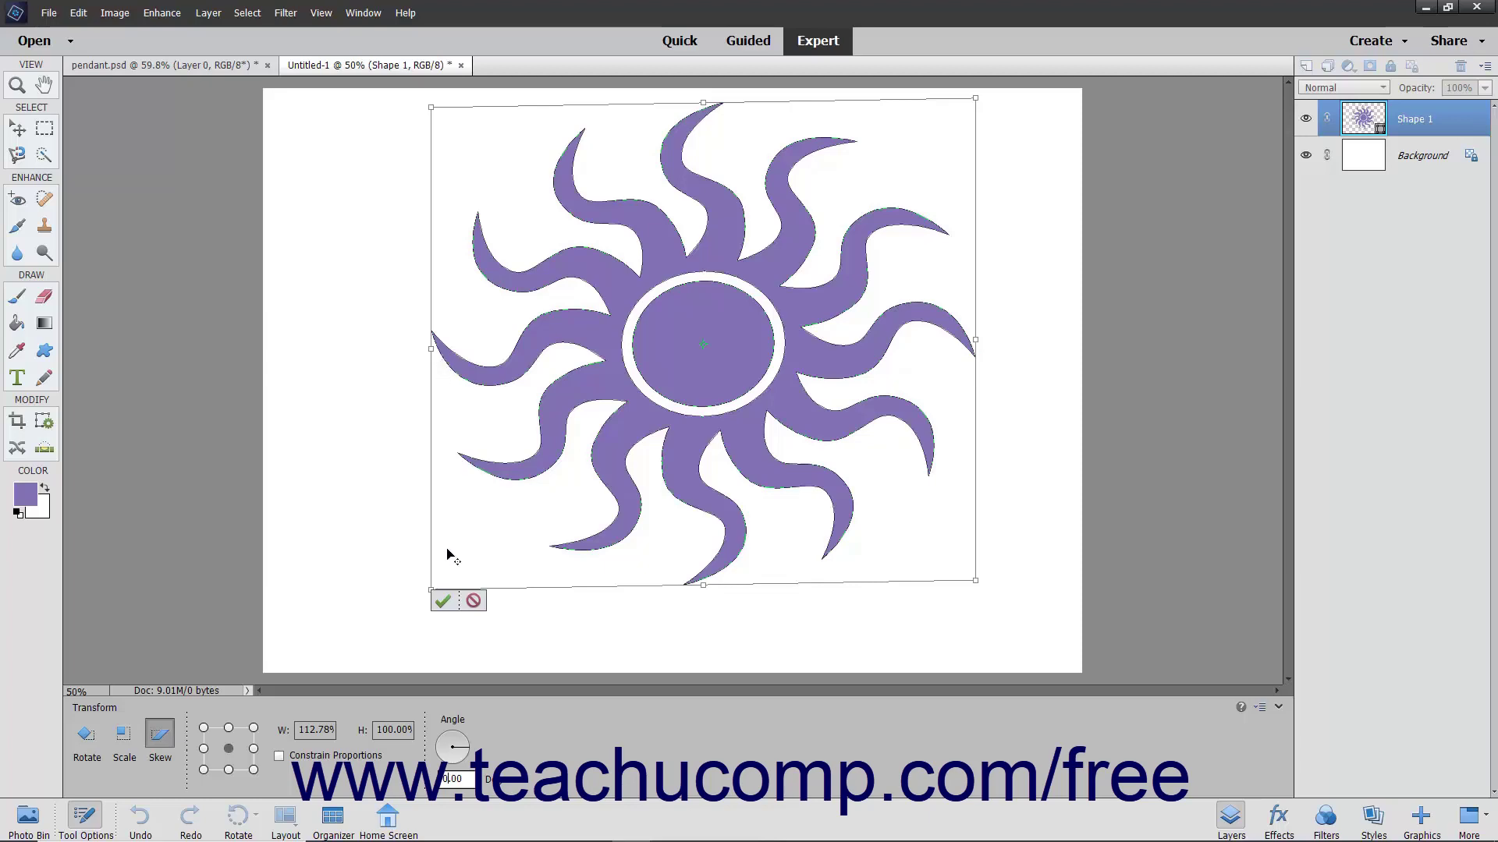
drag(430, 590, 364, 591)
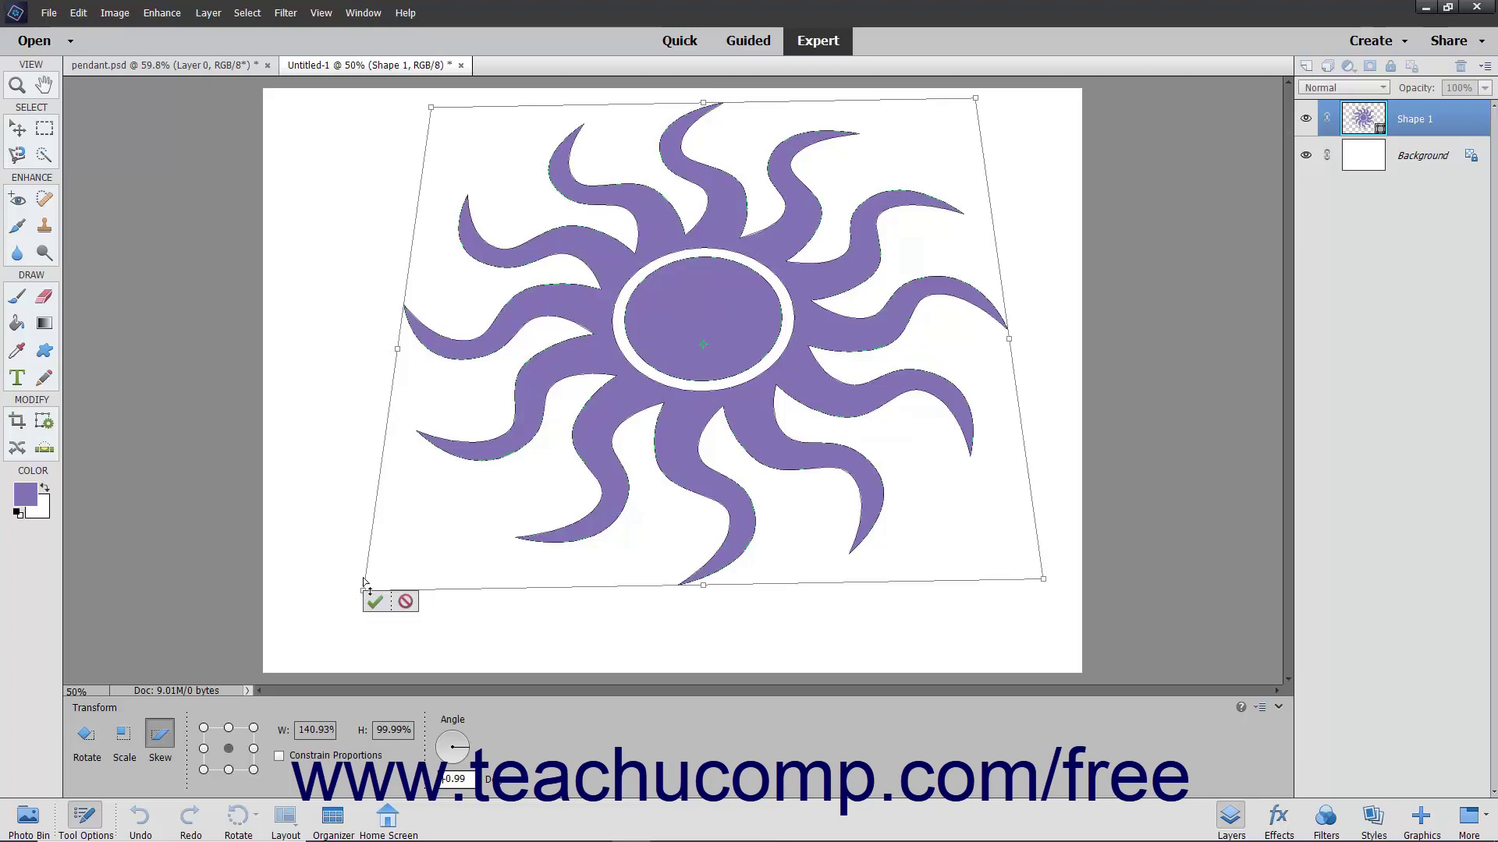
Commit the skew, leaving the sun shape slanted and wider.
click(374, 600)
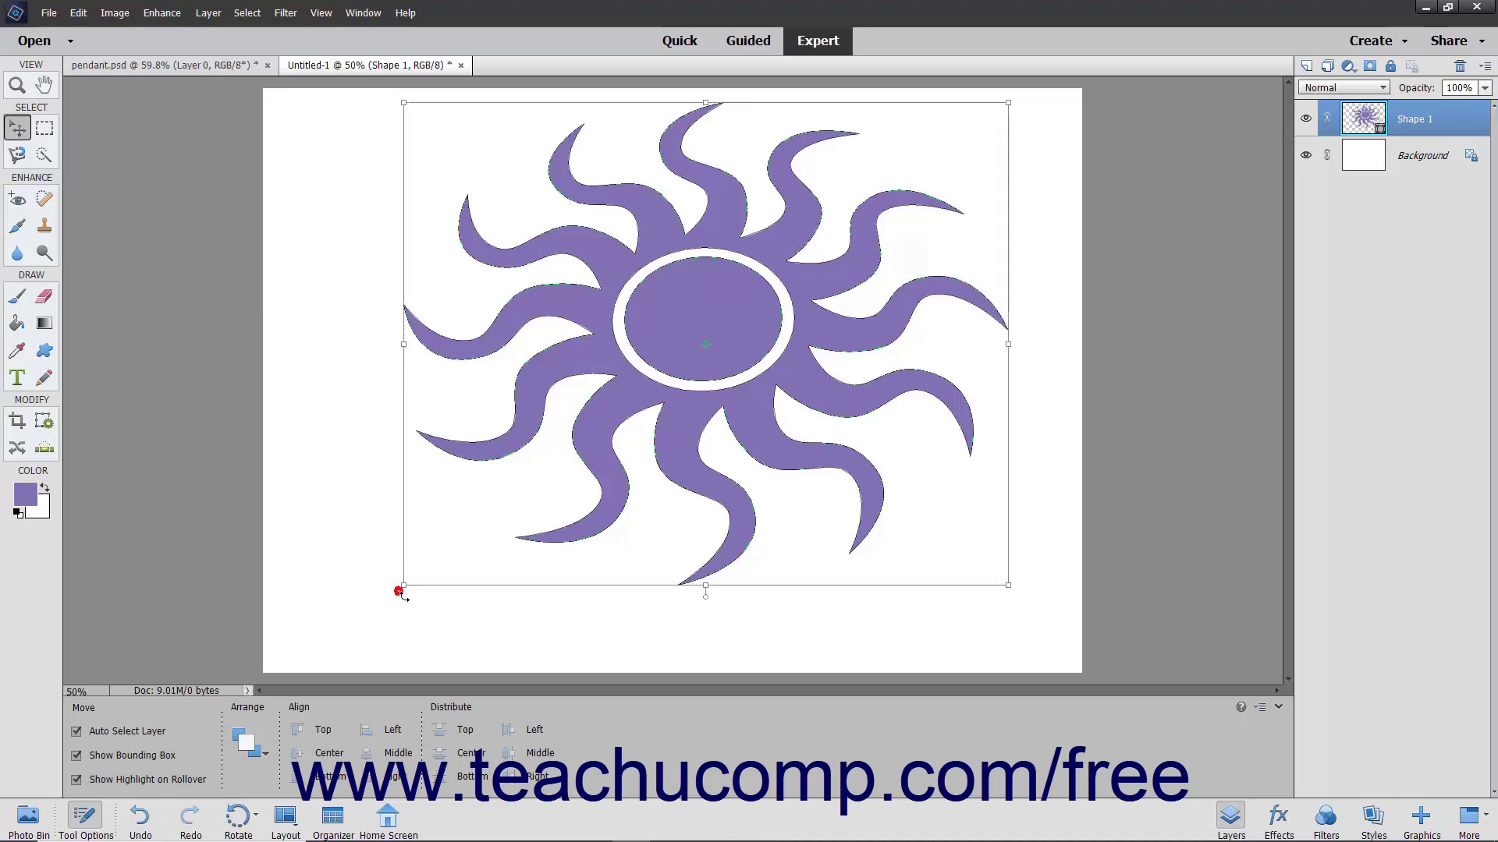
Rotate the sun shape around its centre and commit it at a nearly level angle.
drag(404, 597, 368, 459)
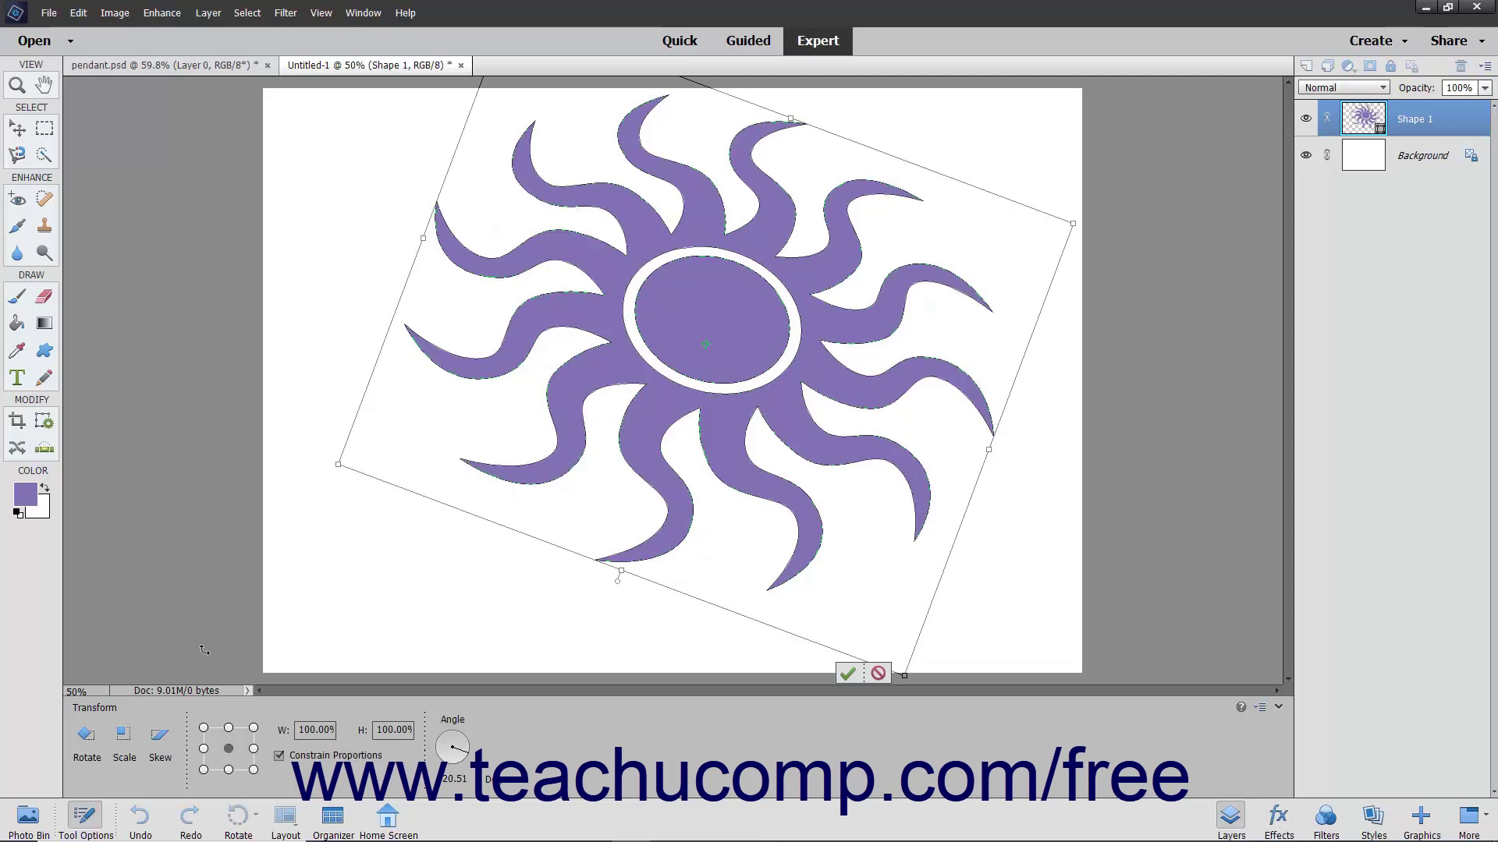
click(88, 750)
drag(337, 476, 370, 563)
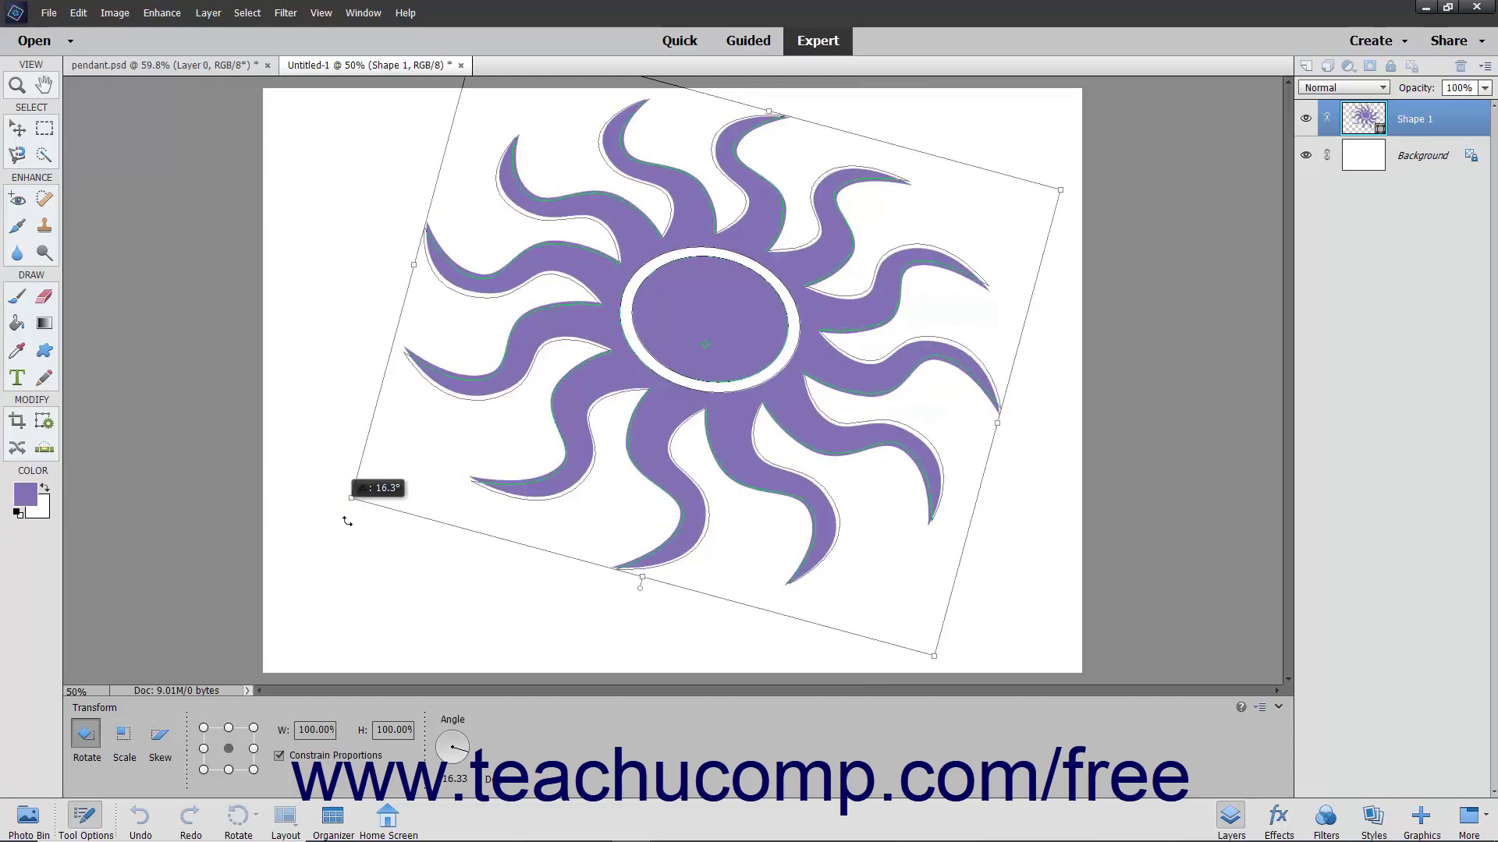
drag(370, 563, 401, 608)
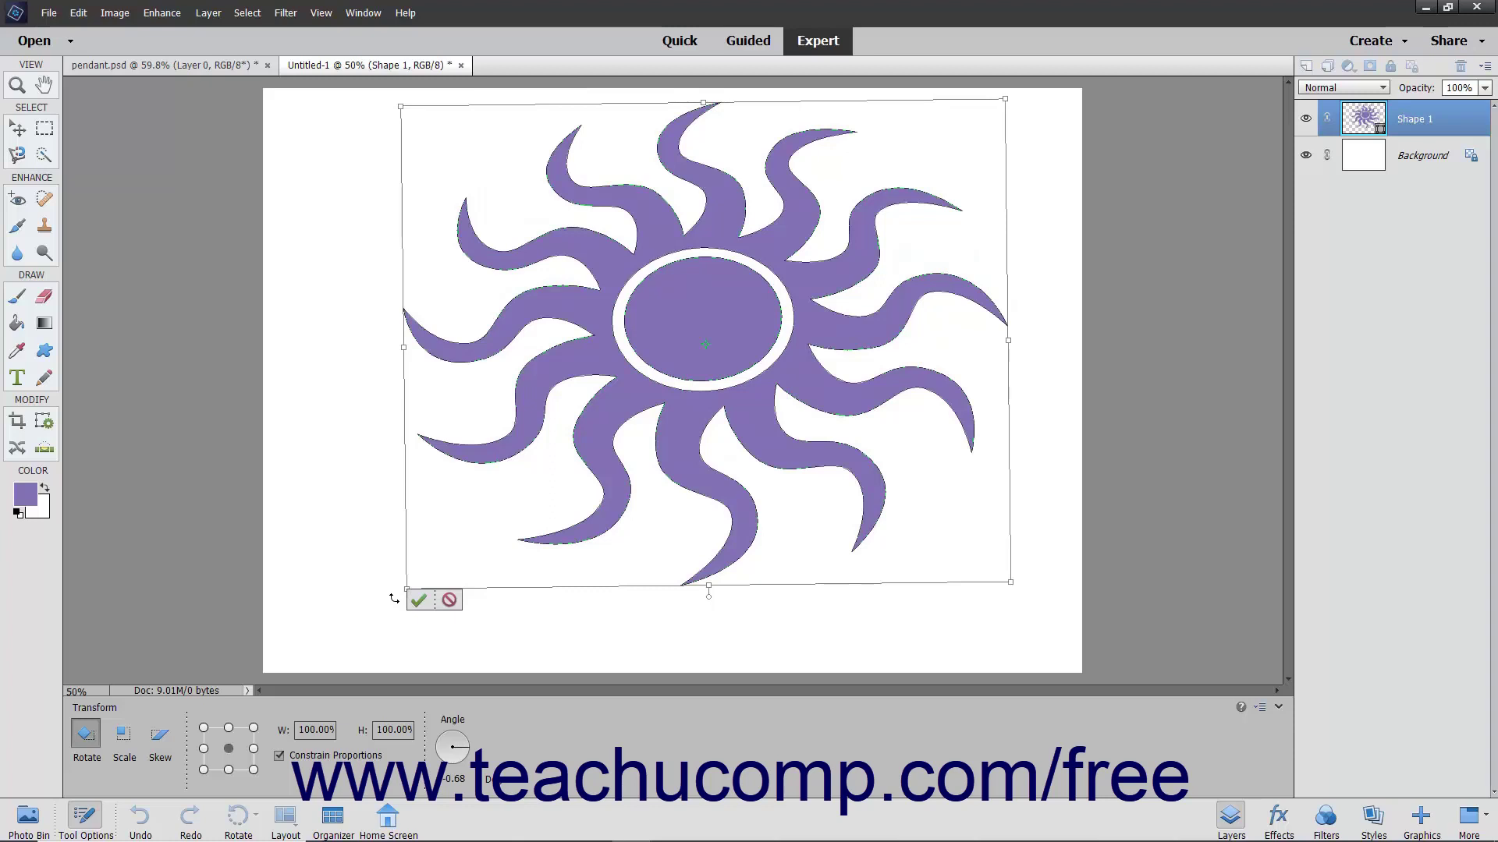
click(418, 600)
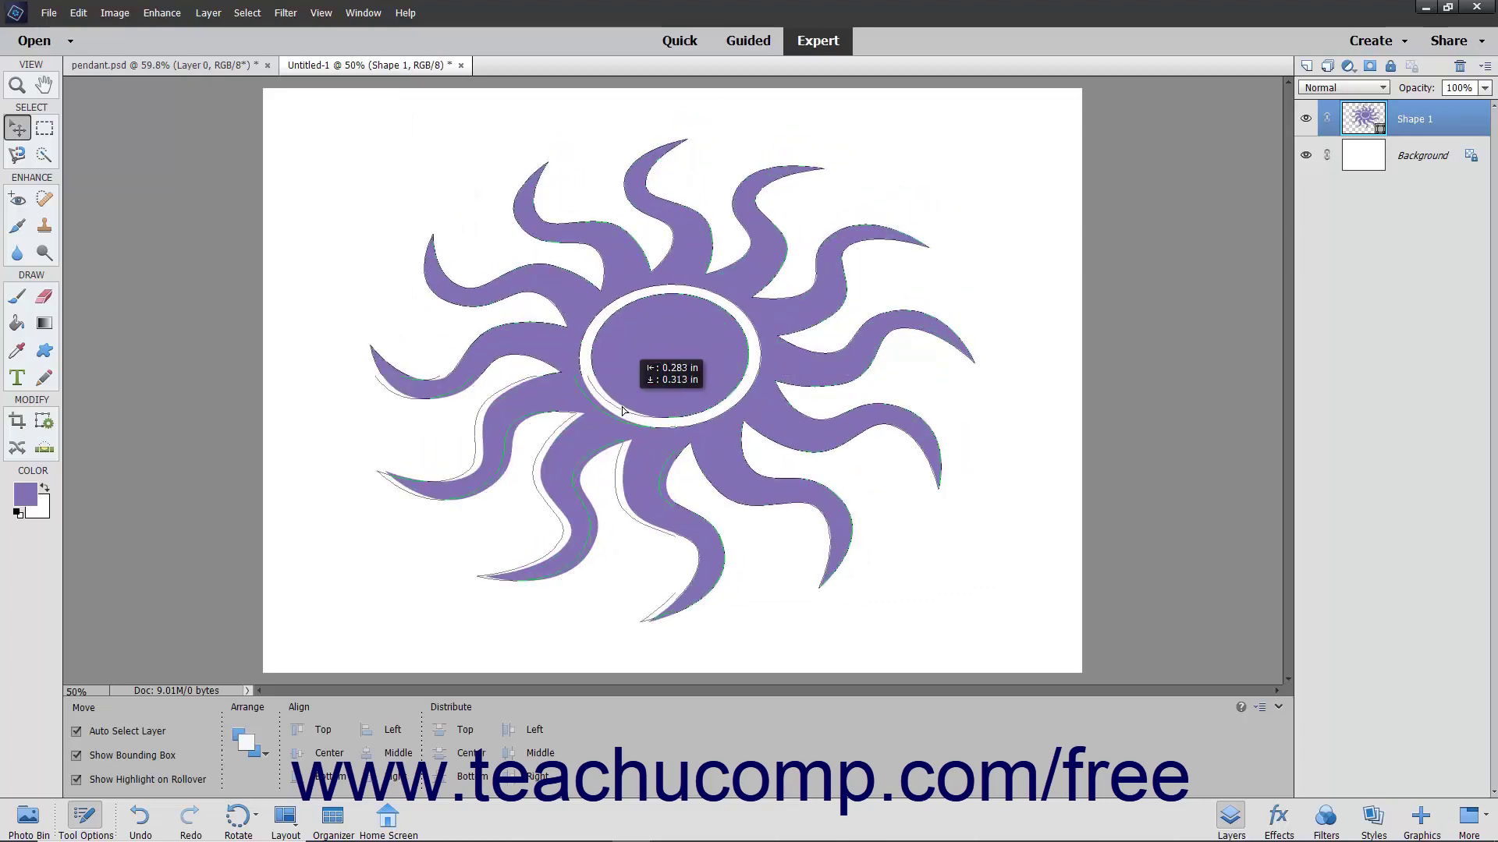
Move the sun shape left and down, then start a fresh Free Transform with Ctrl+T.
drag(665, 362, 615, 410)
key(ctrl+t)
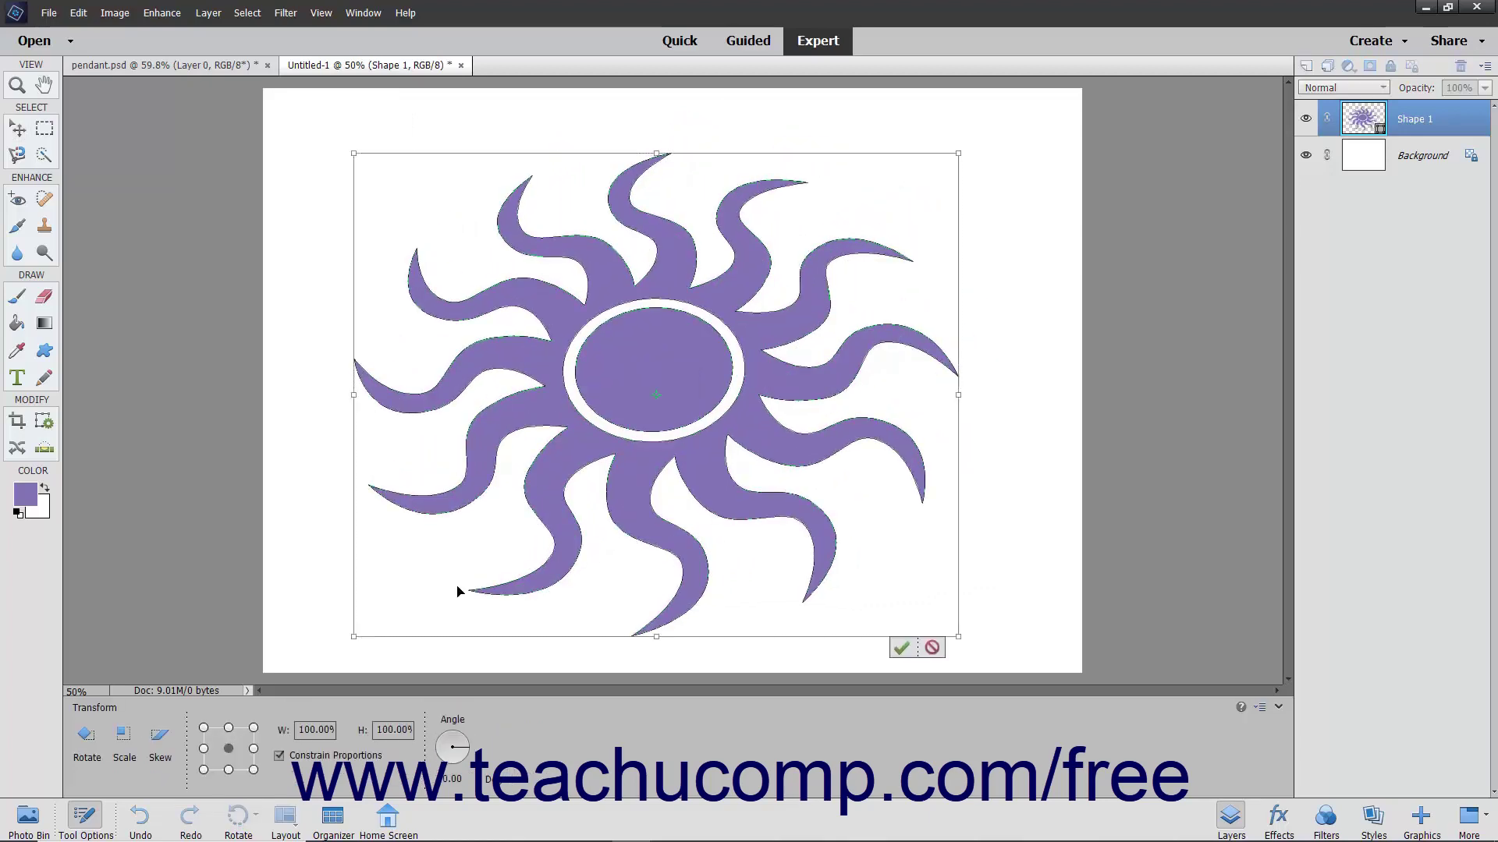
Scale the sun up proportionally from its top-right corner to about 105.6%.
click(123, 742)
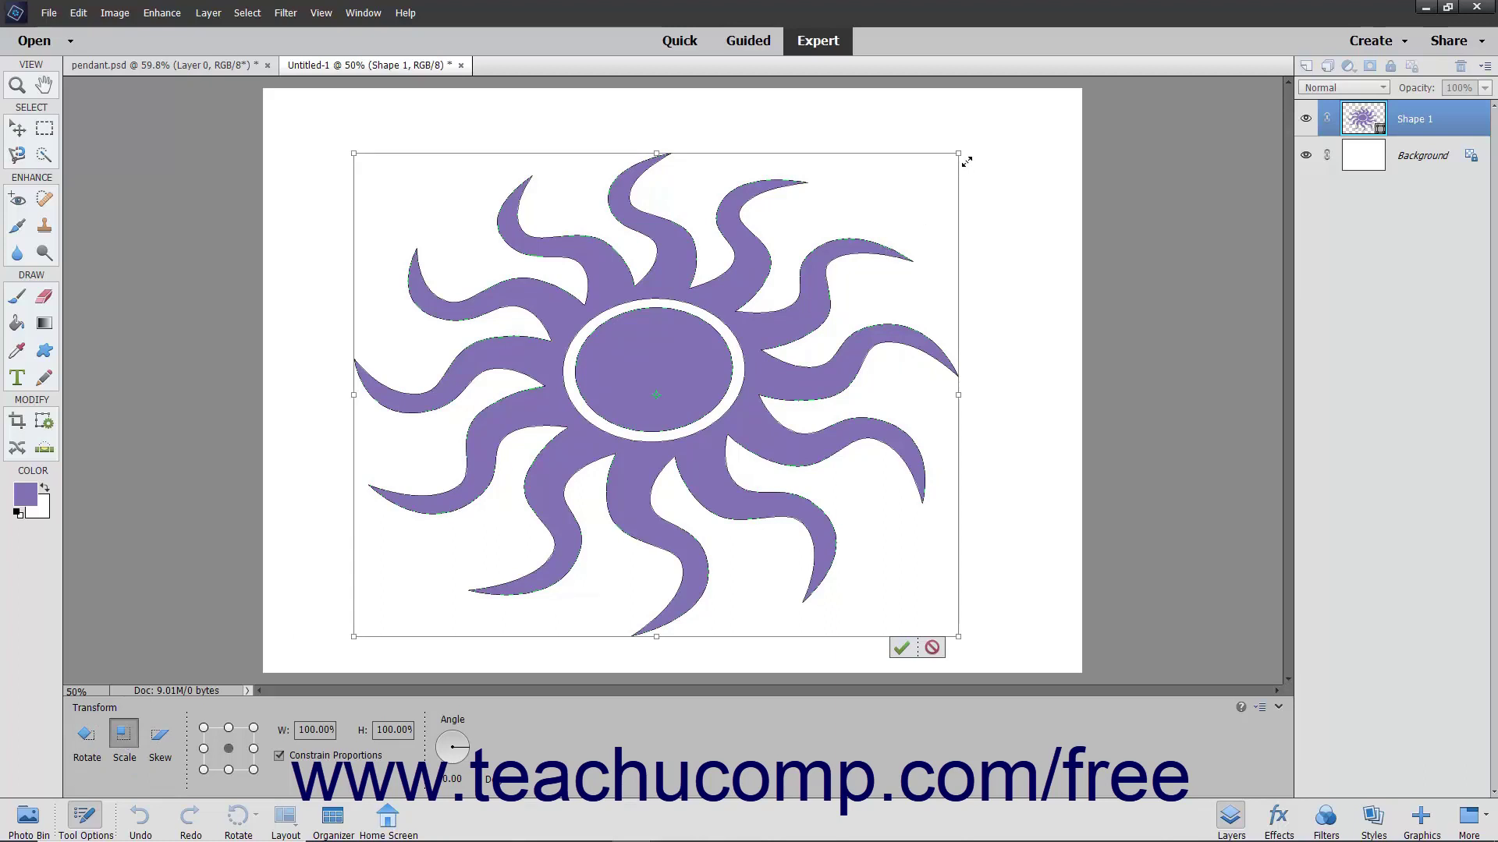
drag(967, 161, 1003, 128)
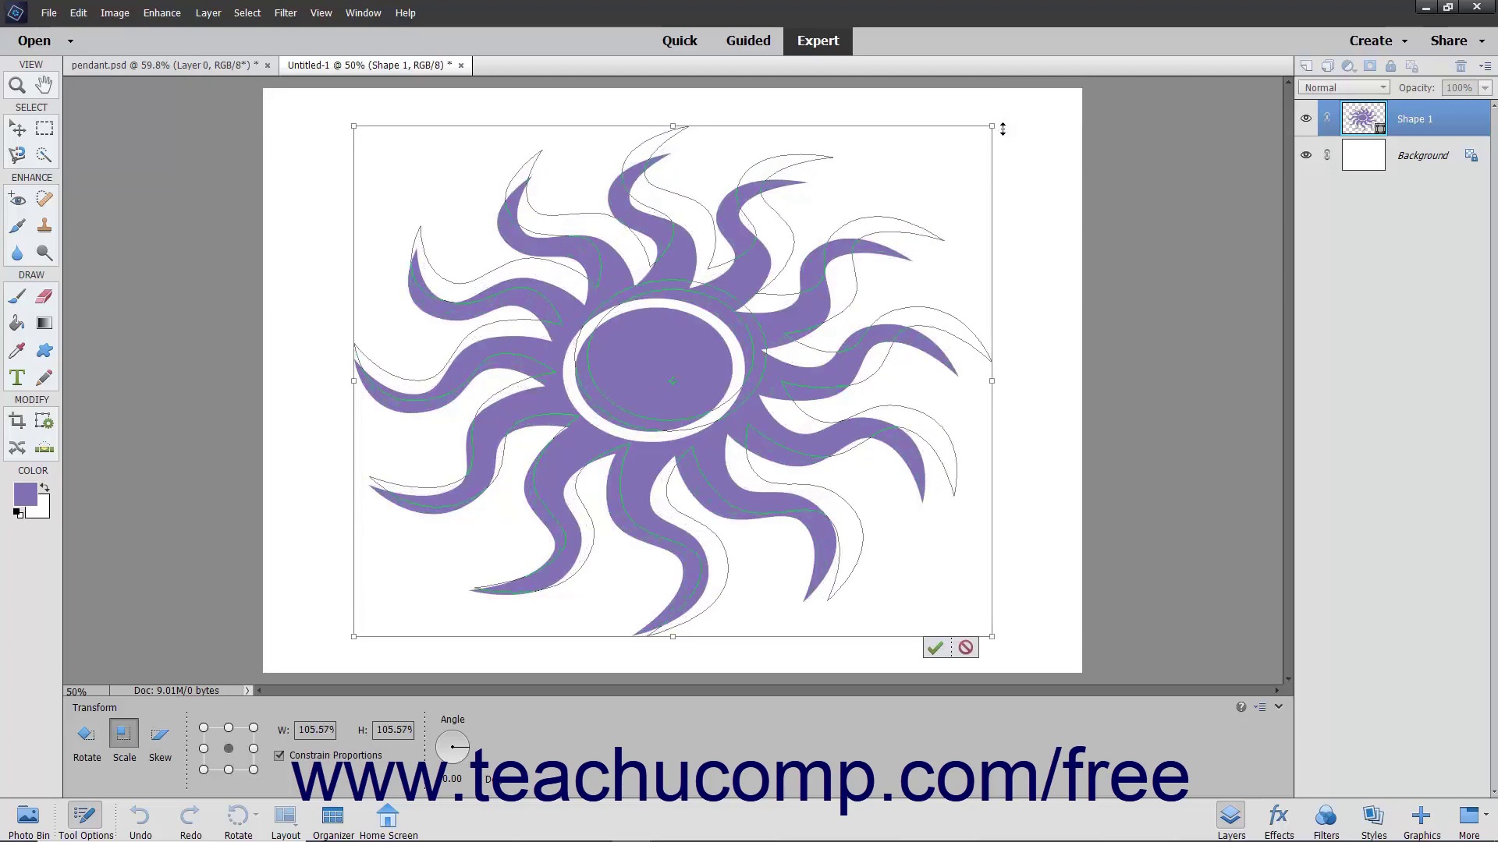